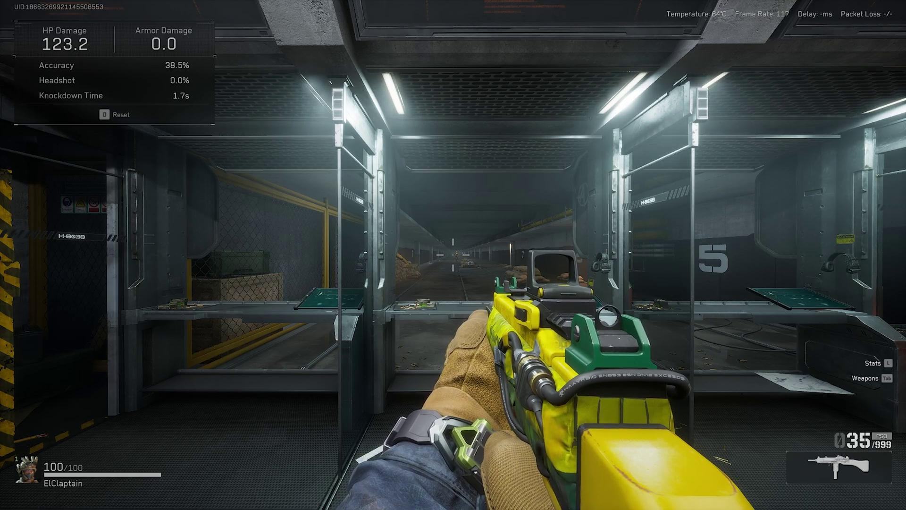
- Walk into the Delta Force firing range lanes, shoot the target dummy and reload
key("s")
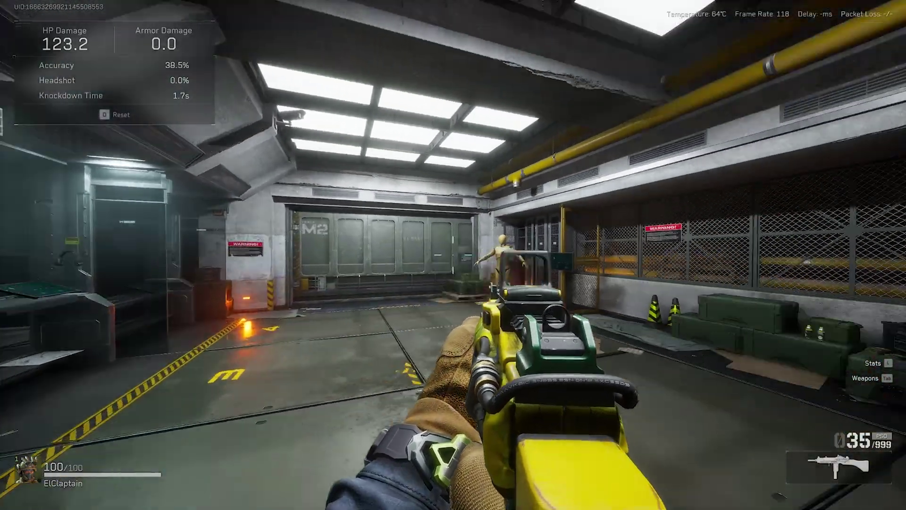
key("w")
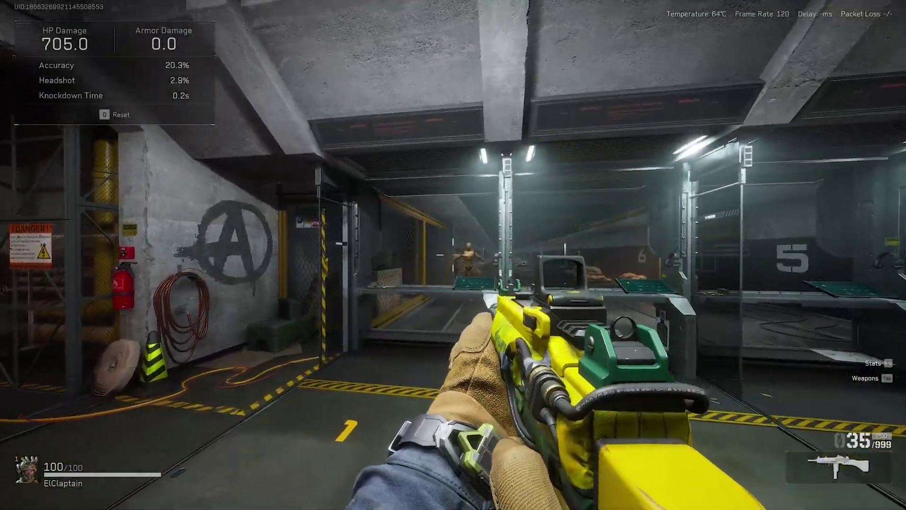
key("w")
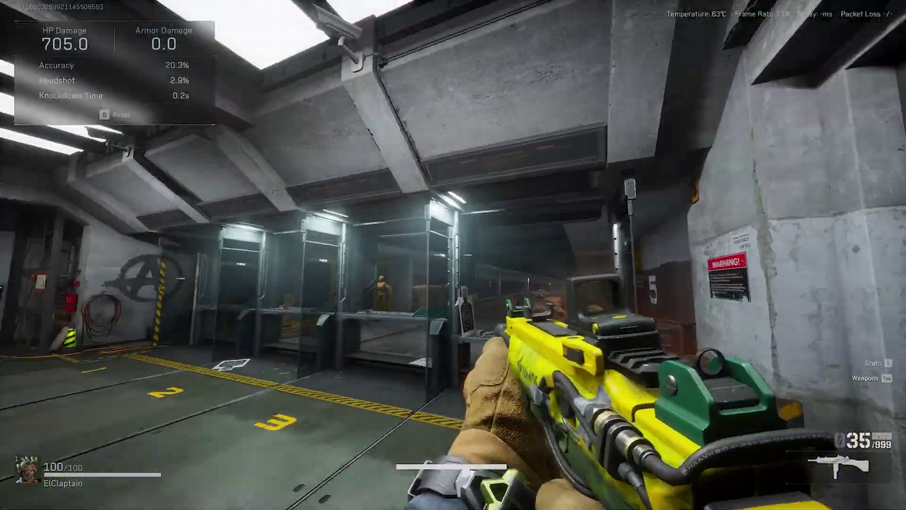
key("w")
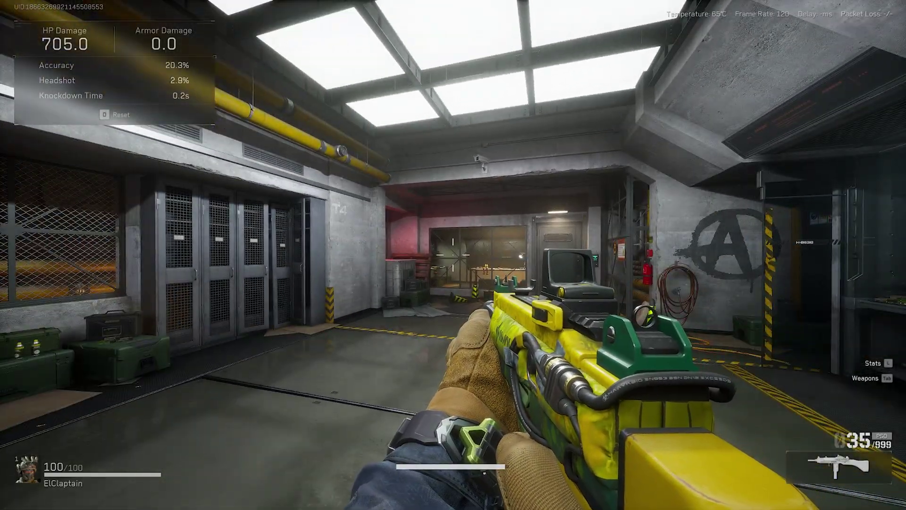
key("w")
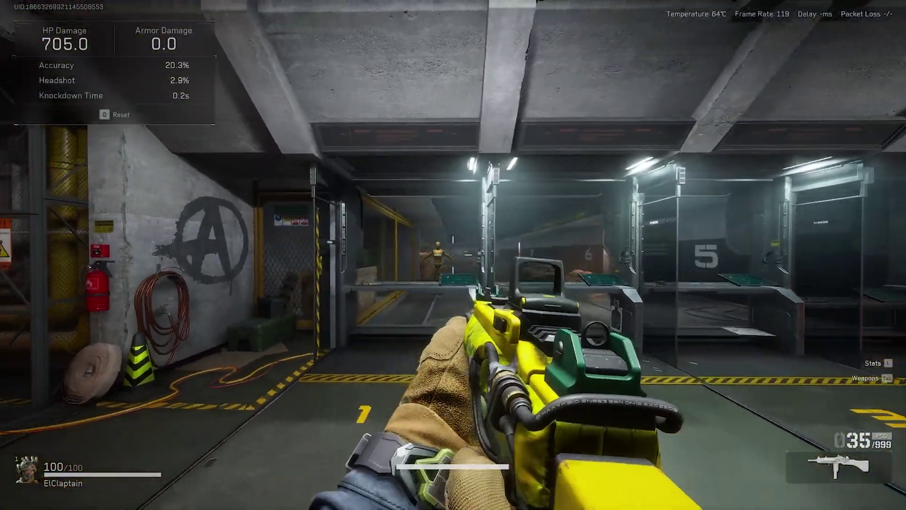
left_click(454, 255)
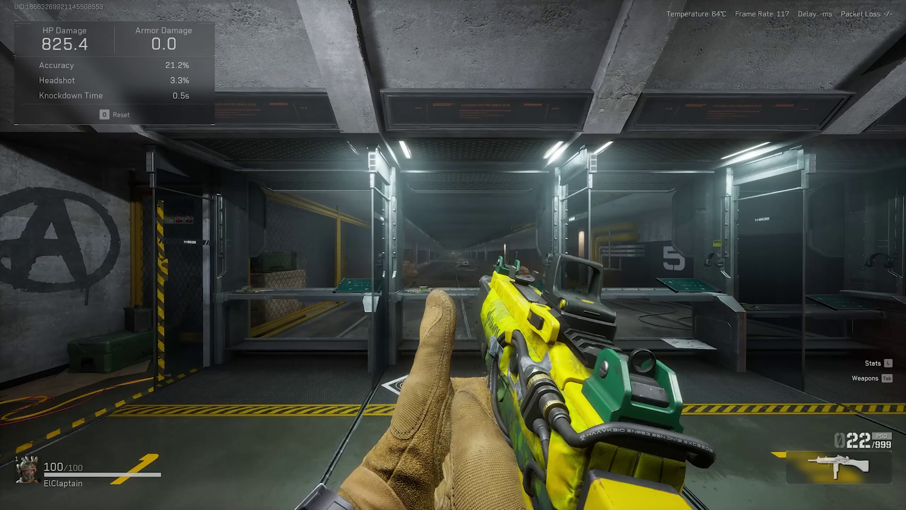
key("r")
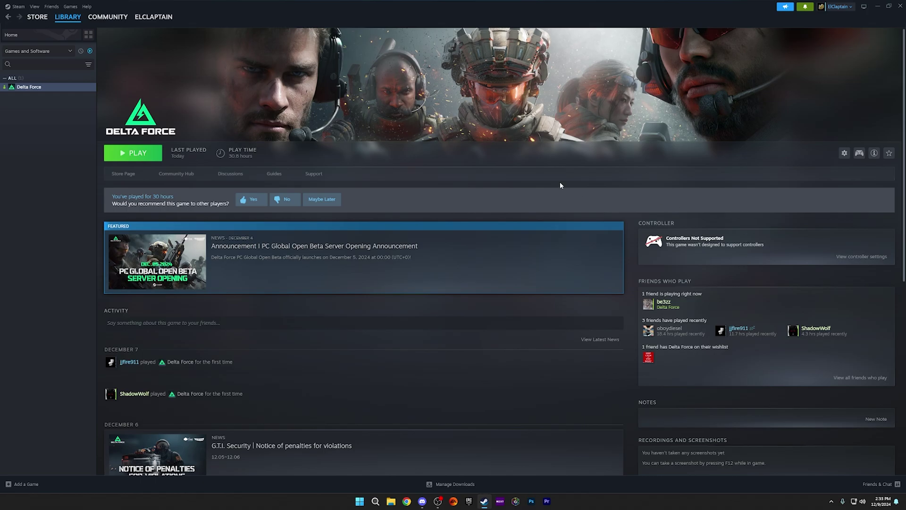
- Open Steam Settings from the Steam menu and go to the Controller page
left_click(70, 7)
mouse_move(19, 6)
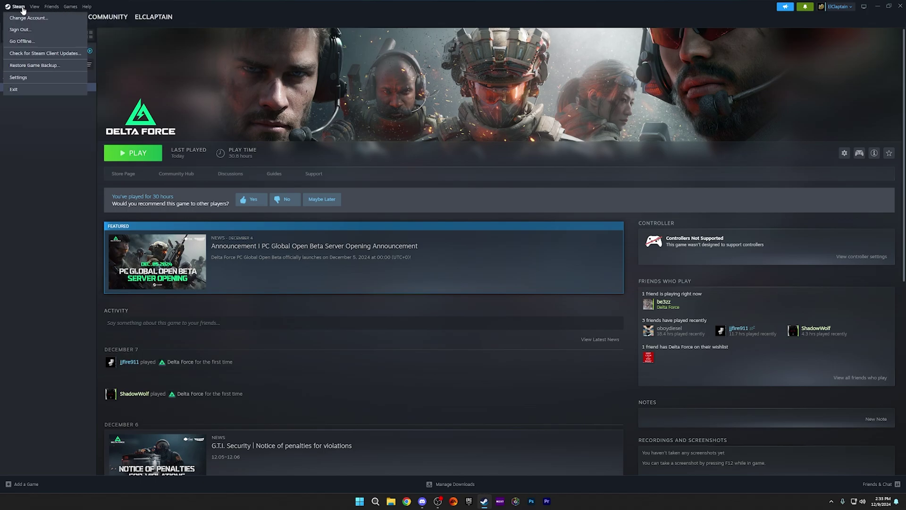
left_click(18, 77)
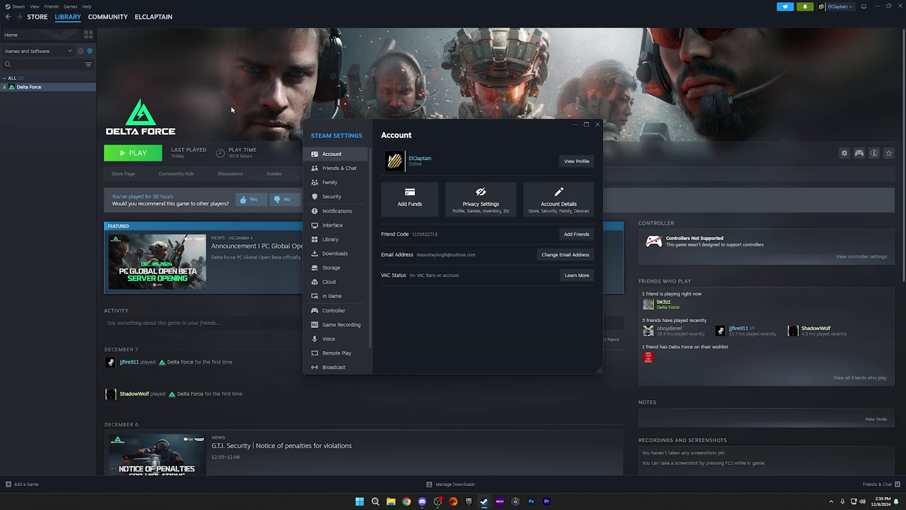
left_click(342, 167)
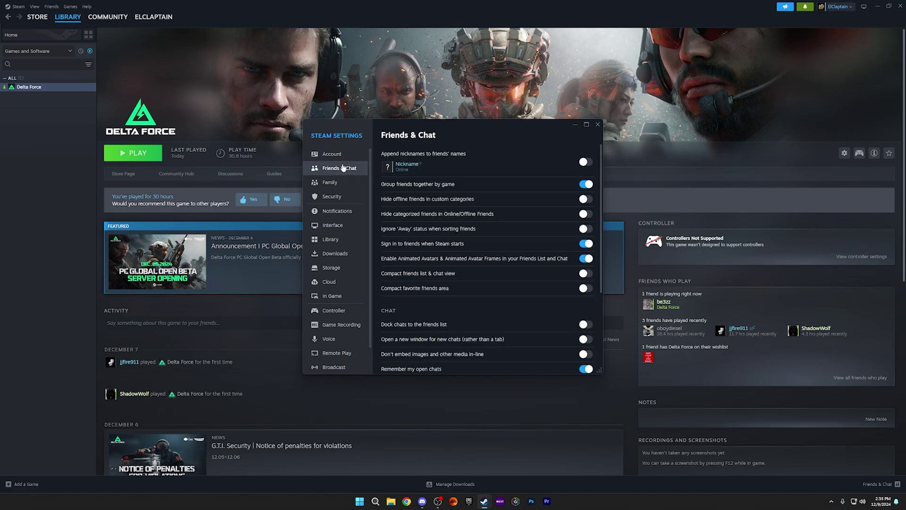
left_click(344, 313)
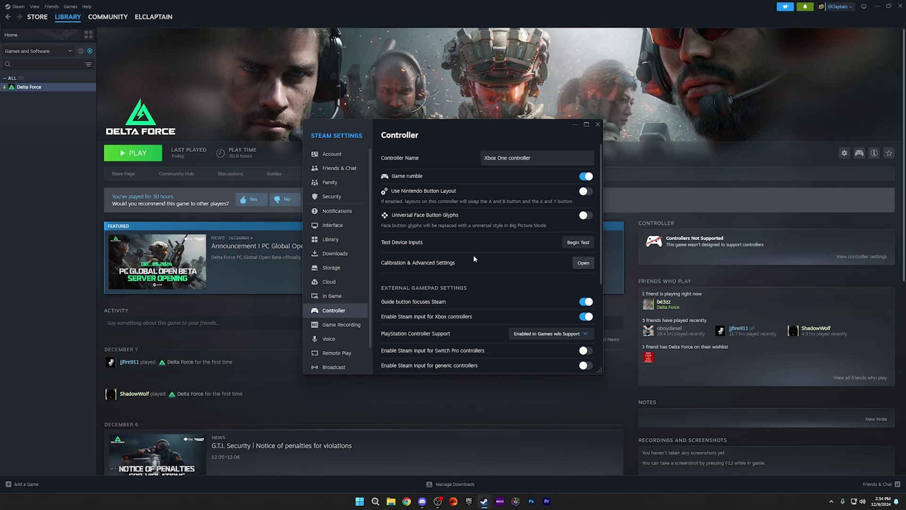
left_click(584, 264)
left_click(300, 151)
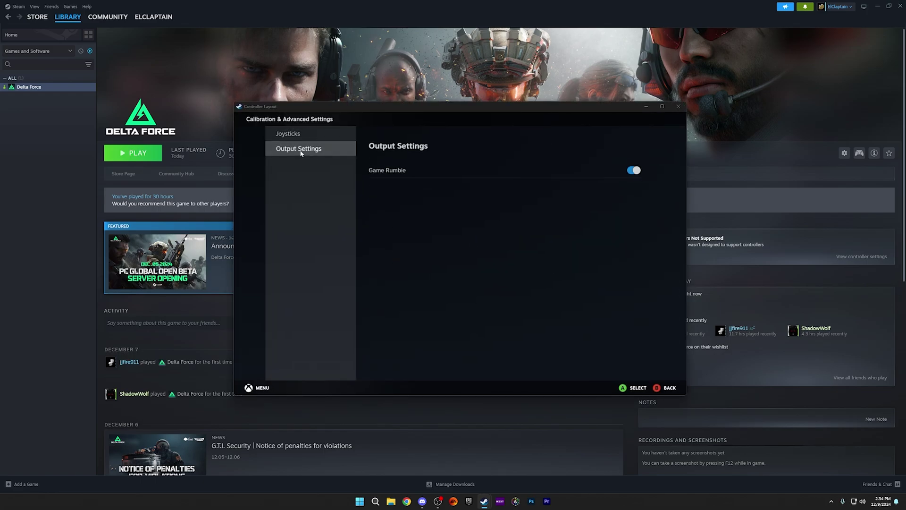
left_click(291, 136)
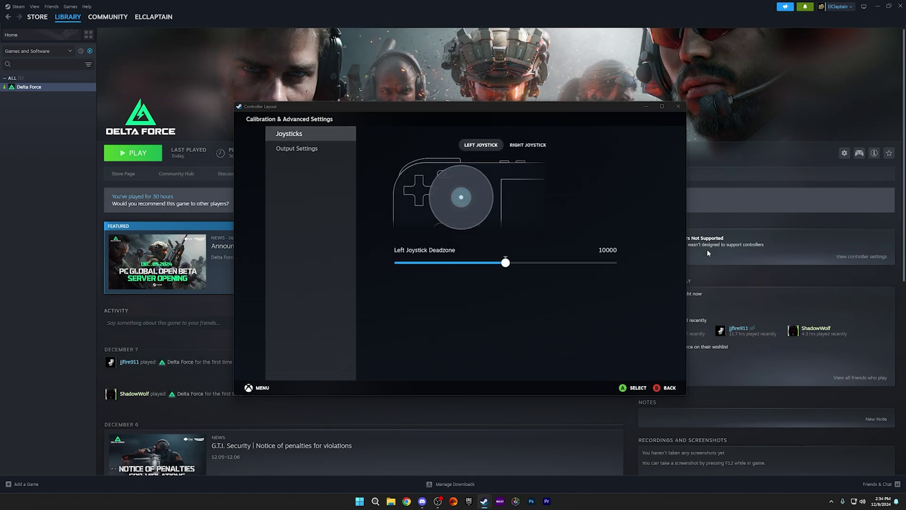
left_click(678, 106)
scroll(487, 260, "down", 1)
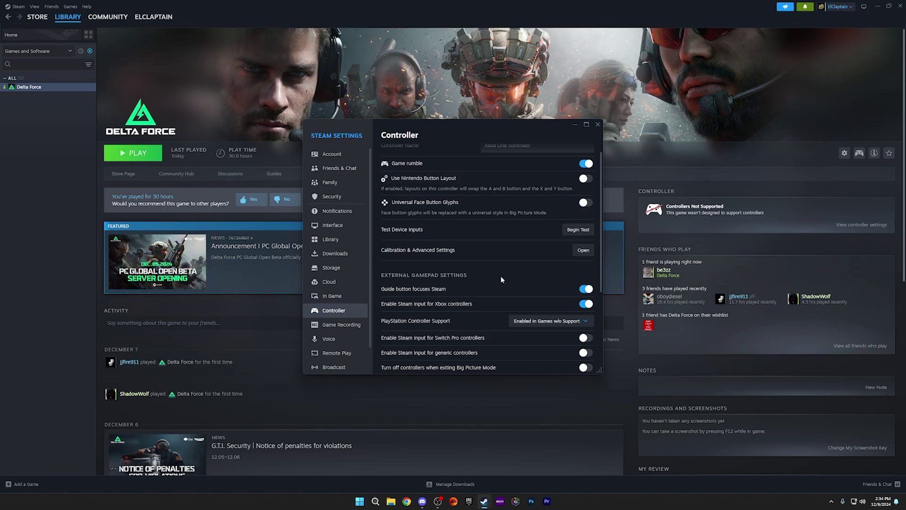
scroll(489, 264, "down", 1)
scroll(496, 273, "down", 3)
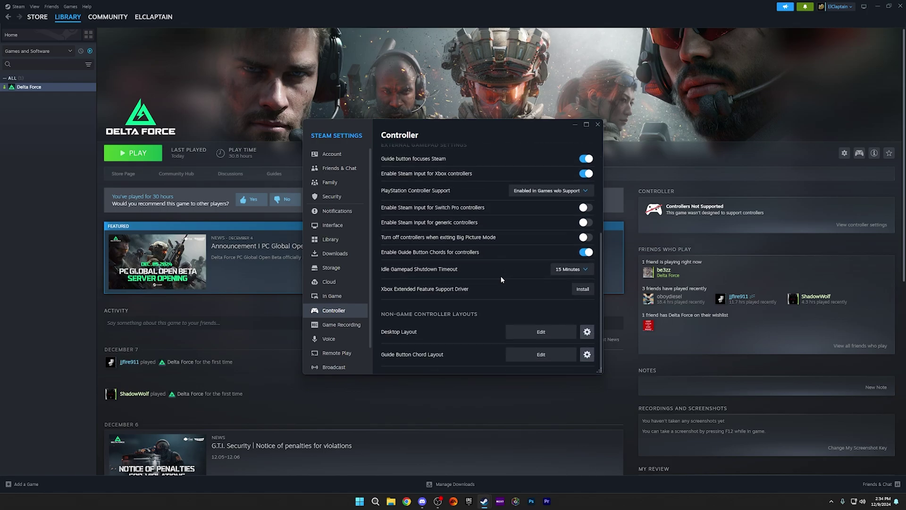
- Choose 'Official Layout for Desktop Configuration' as the Desktop Layout
left_click(543, 331)
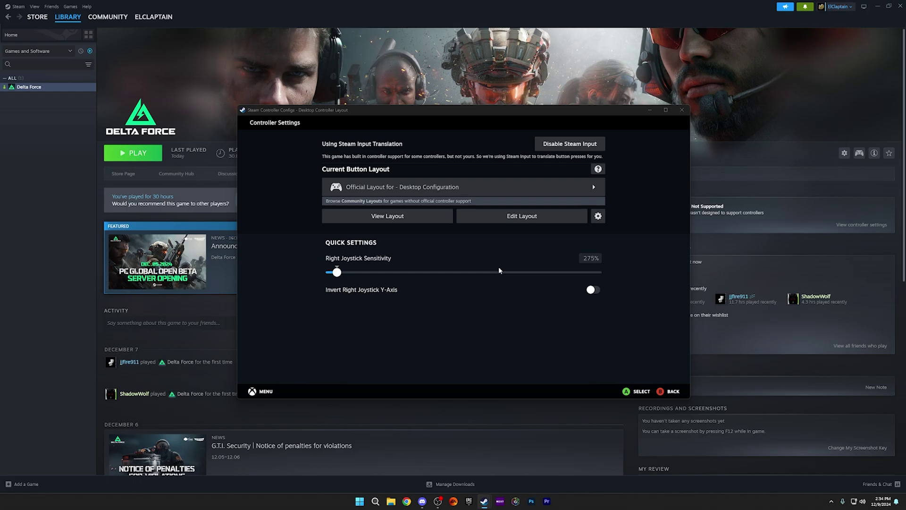
left_click(682, 110)
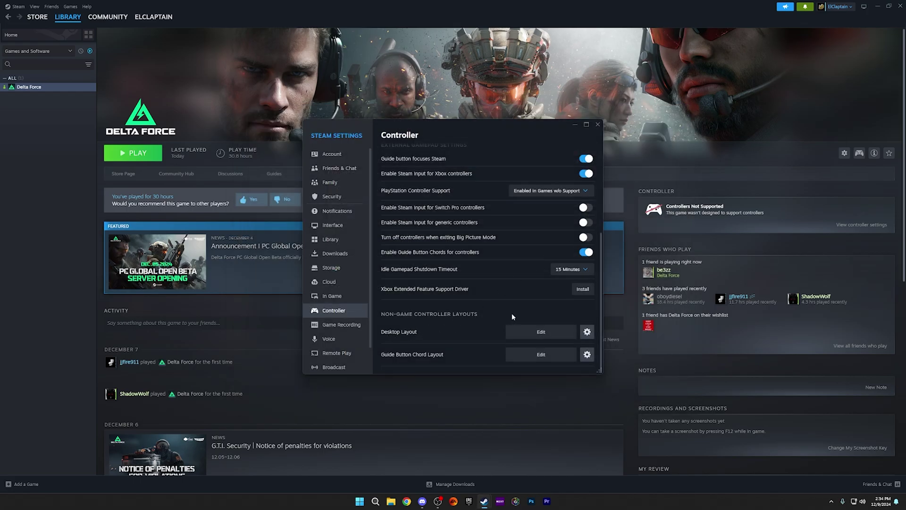
left_click(520, 331)
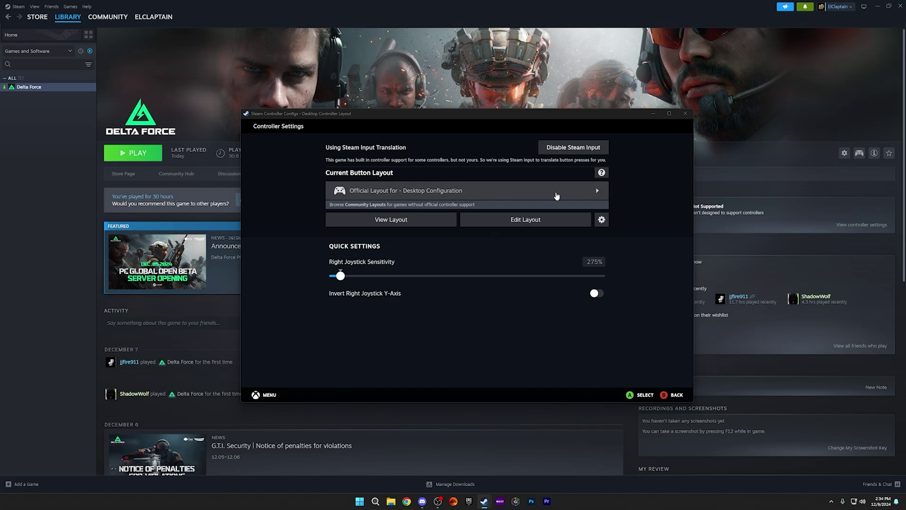
left_click(513, 198)
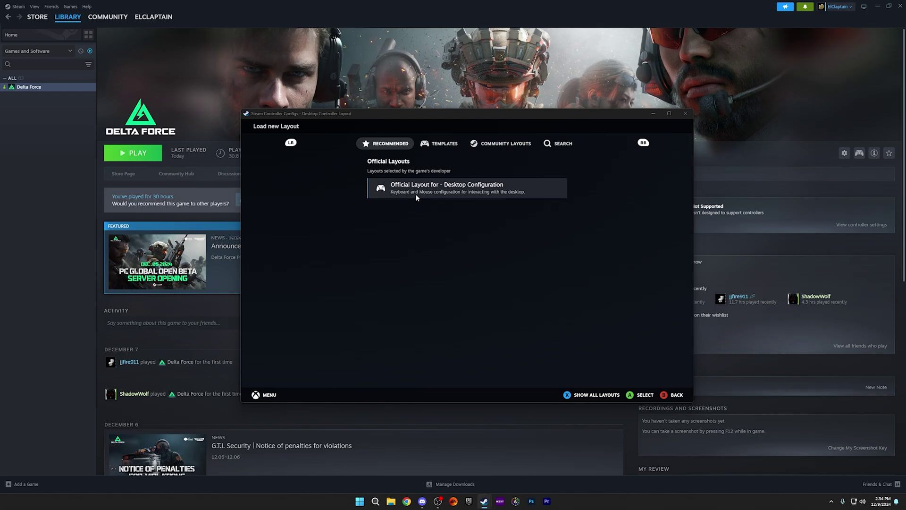
left_click(460, 188)
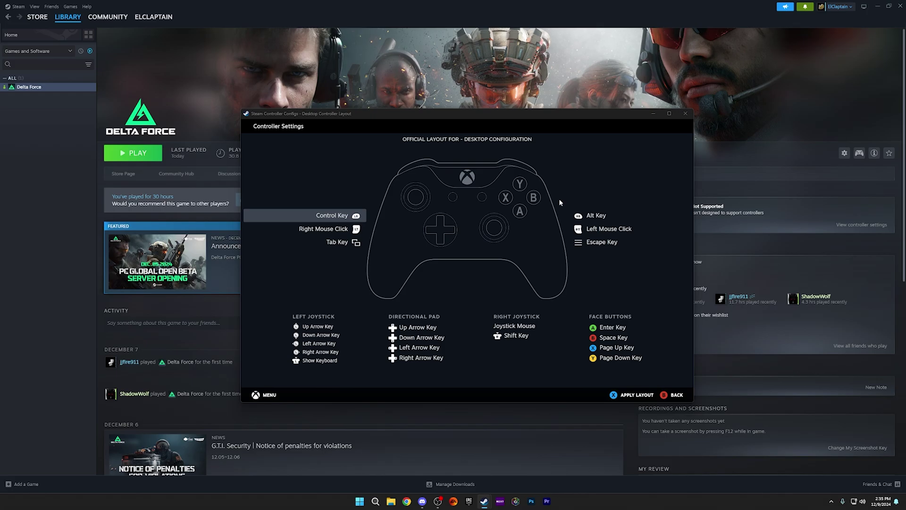
- Edit the applied desktop layout and show its Buttons section
left_click(337, 230)
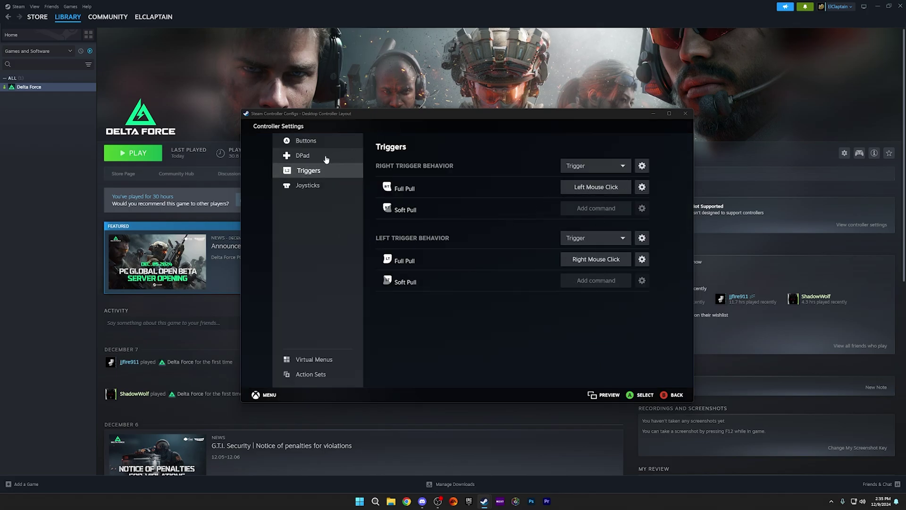
left_click(322, 140)
scroll(577, 231, "down", 2)
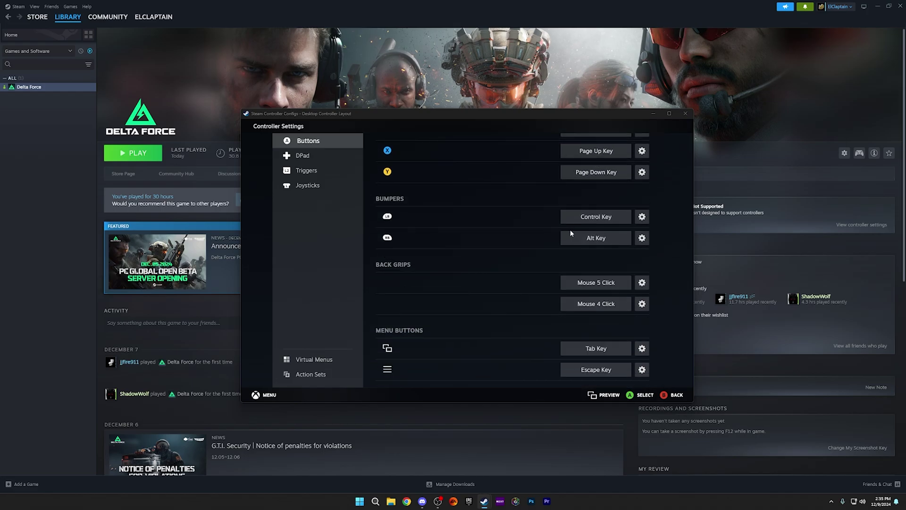
scroll(536, 251, "up", 2)
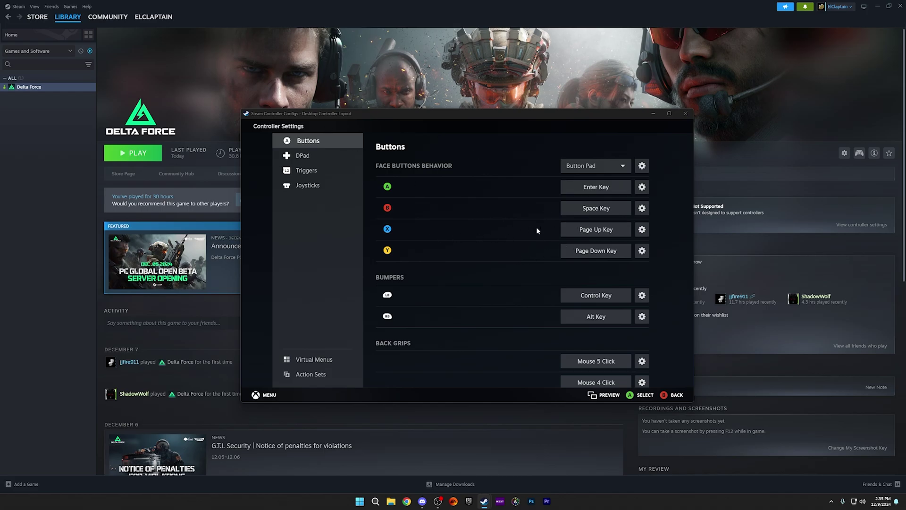
- Change the X face button binding from Page Up to the keyboard R key
left_click(603, 229)
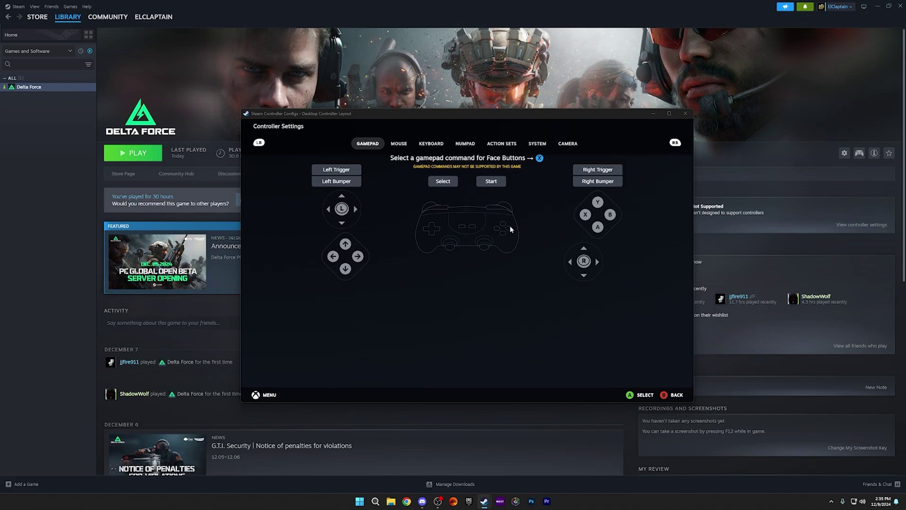
left_click(422, 145)
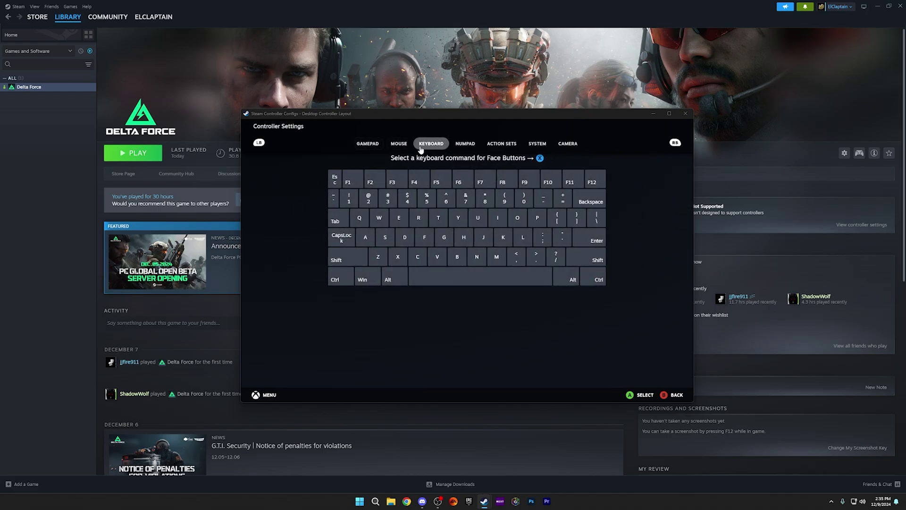
left_click(419, 219)
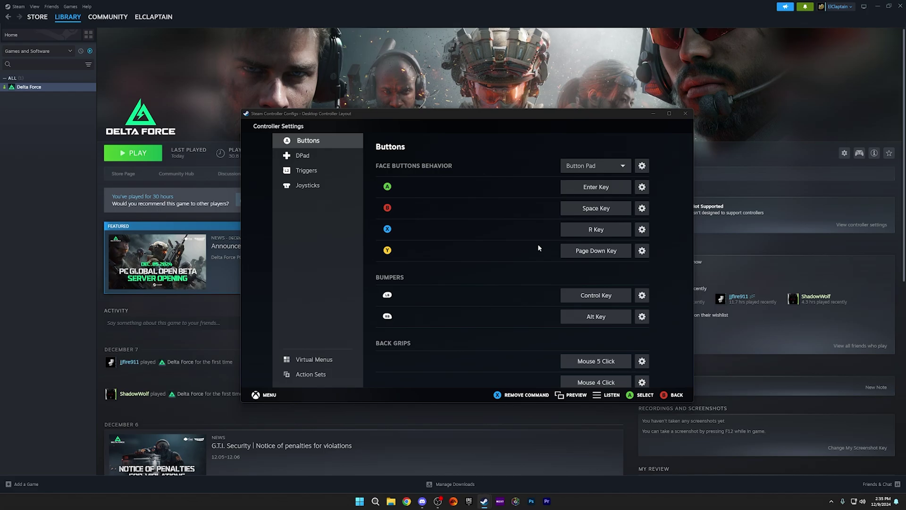
scroll(514, 256, "down", 2)
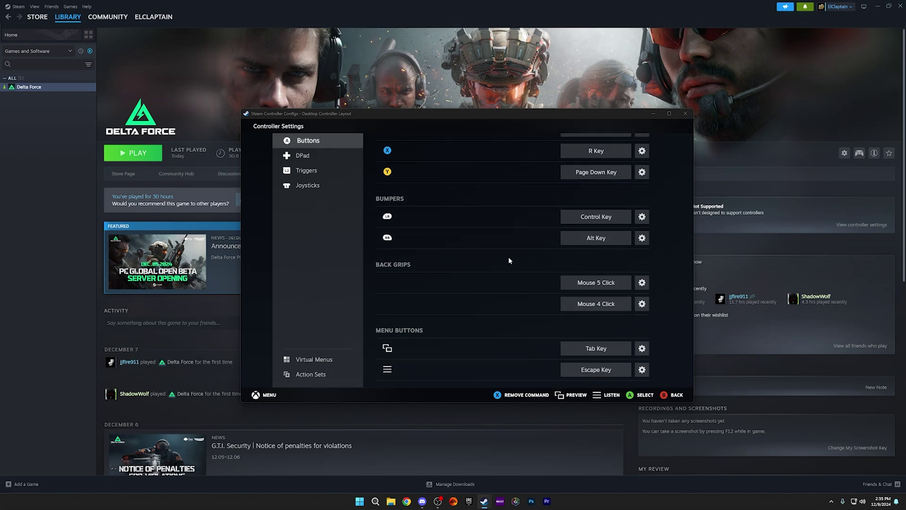
scroll(509, 260, "up", 2)
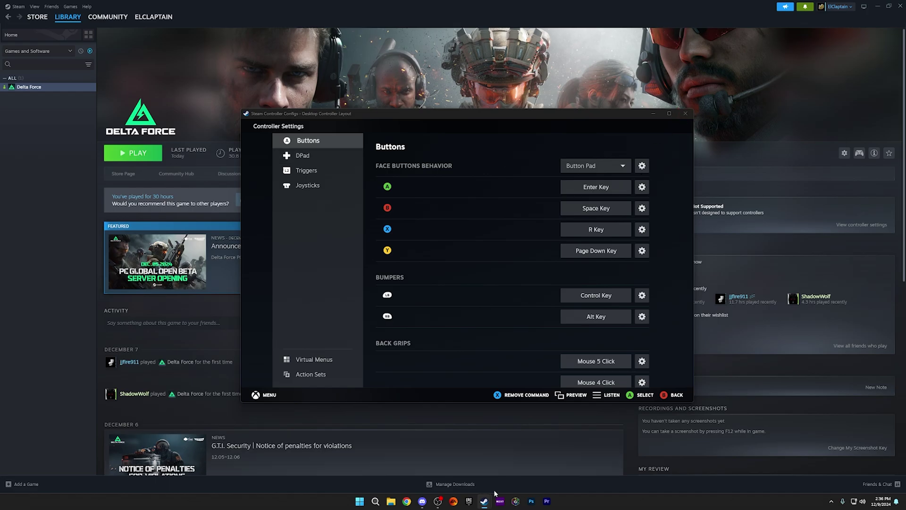
right_click(486, 502)
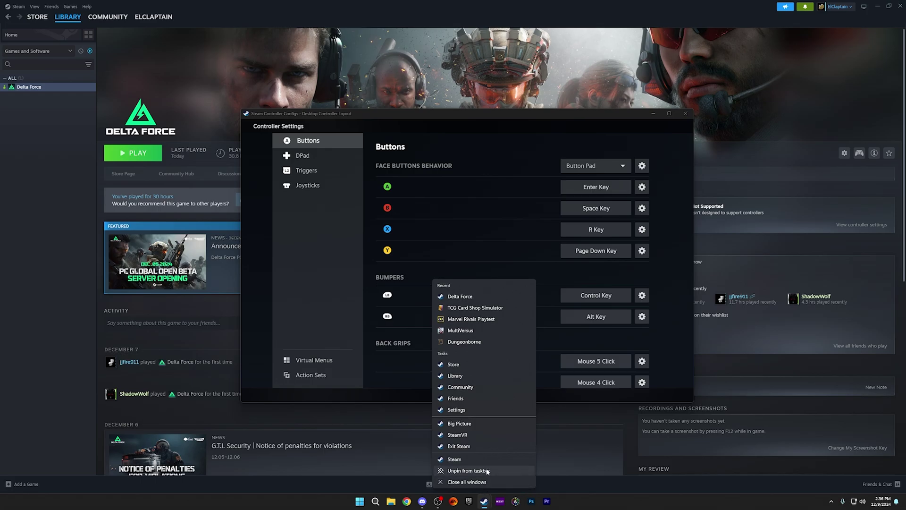
right_click(485, 461)
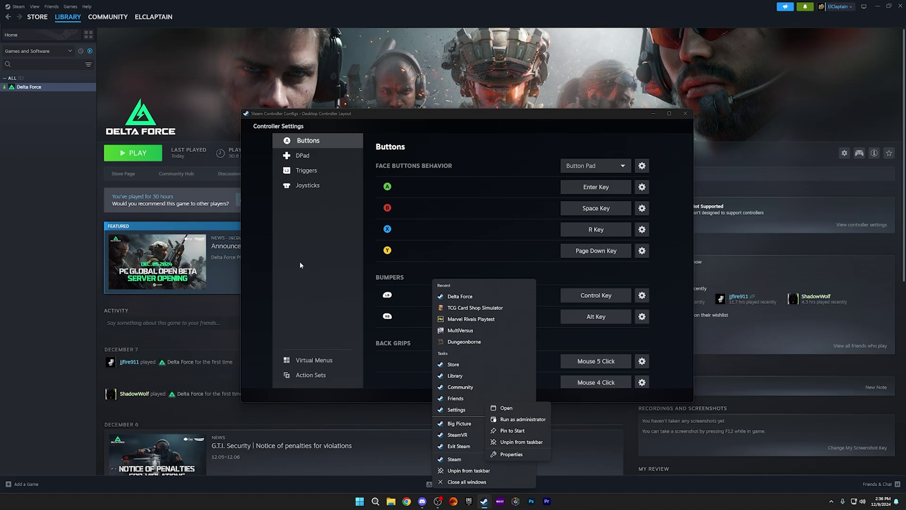
left_click(308, 275)
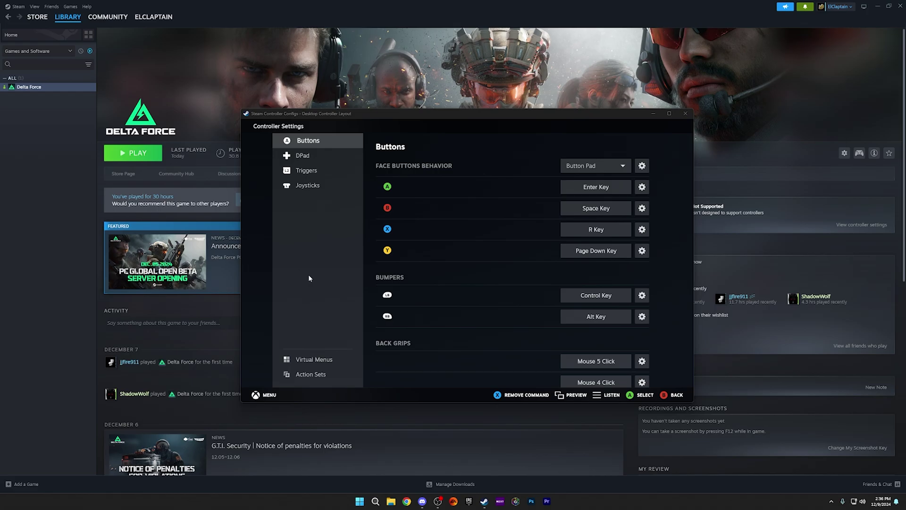